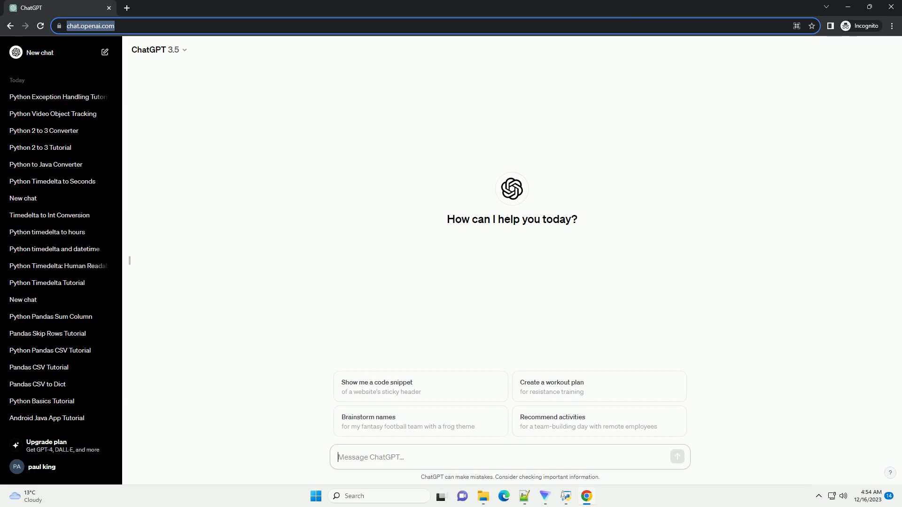
type("write an informative tutorial about python try catch multiple exceptions with code example")
Step: Send the prompt asking for a tutorial on catching multiple Python exceptions with try/except
key("Return")
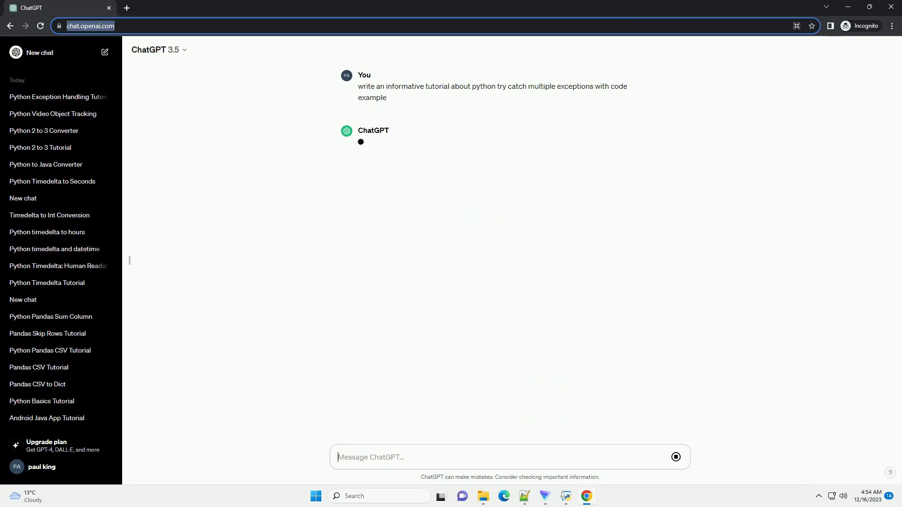